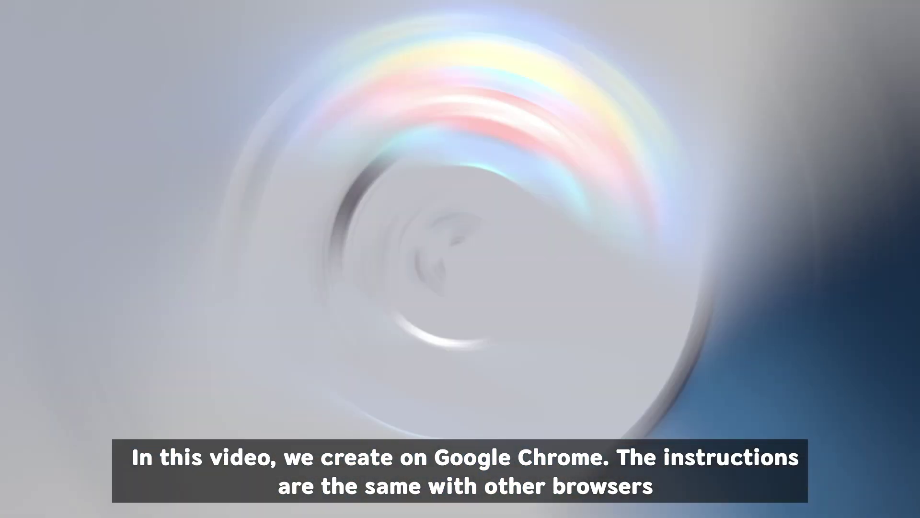
# Load metamask.io and follow its Download page to MetaMask's Chrome Web Store listing
pyautogui.press('Return')
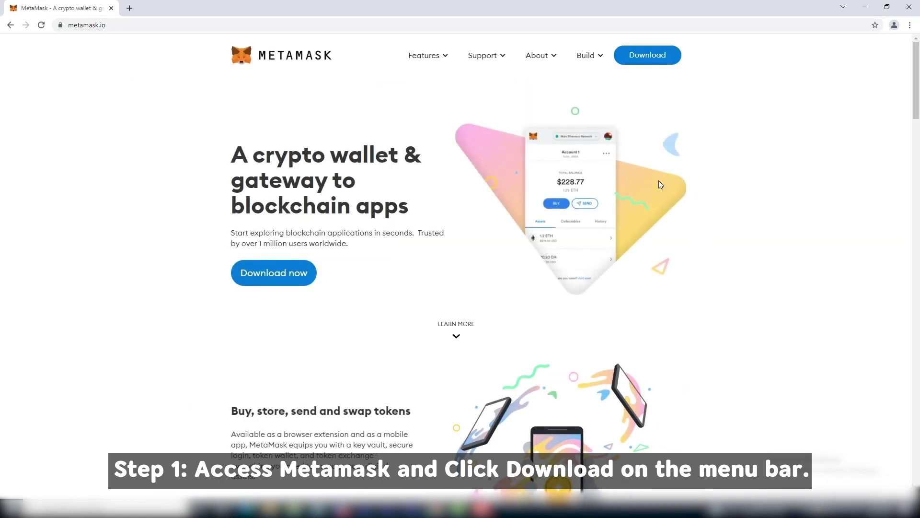
pyautogui.click(635, 59)
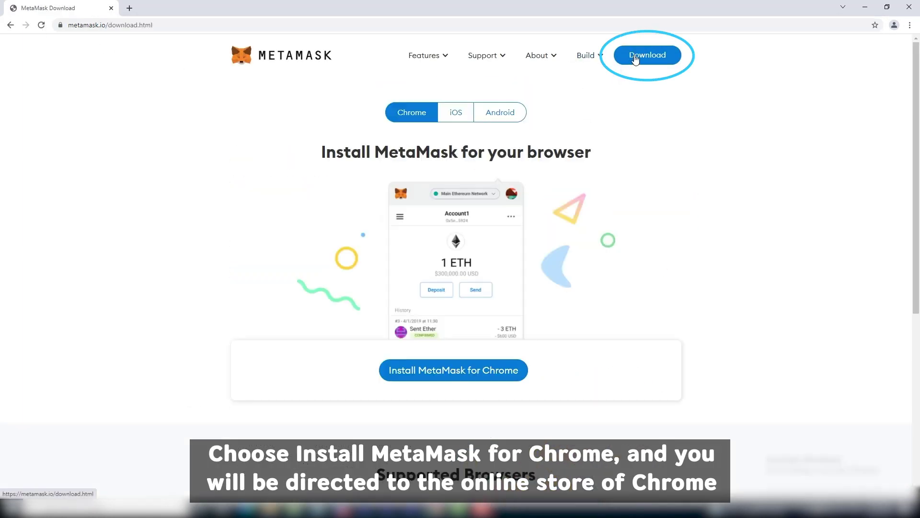
pyautogui.click(474, 372)
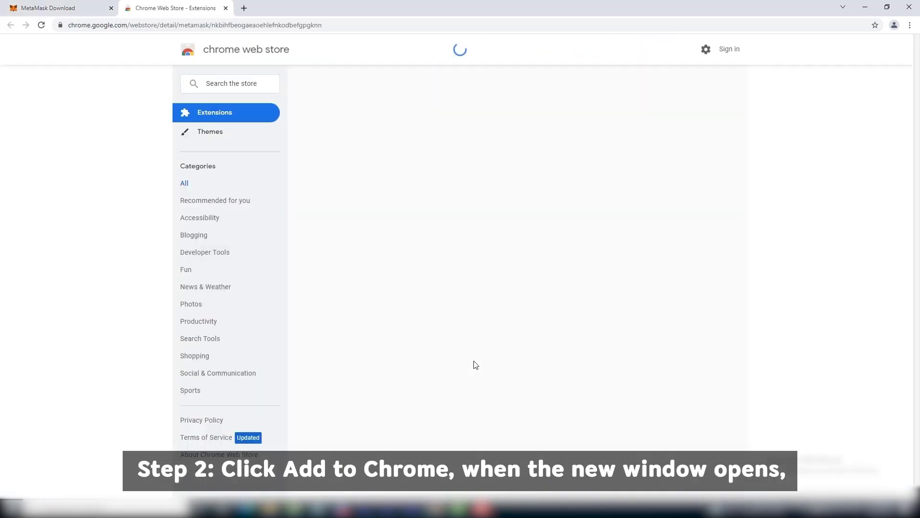
# Add the MetaMask extension to Chrome and confirm the installation
pyautogui.click(665, 117)
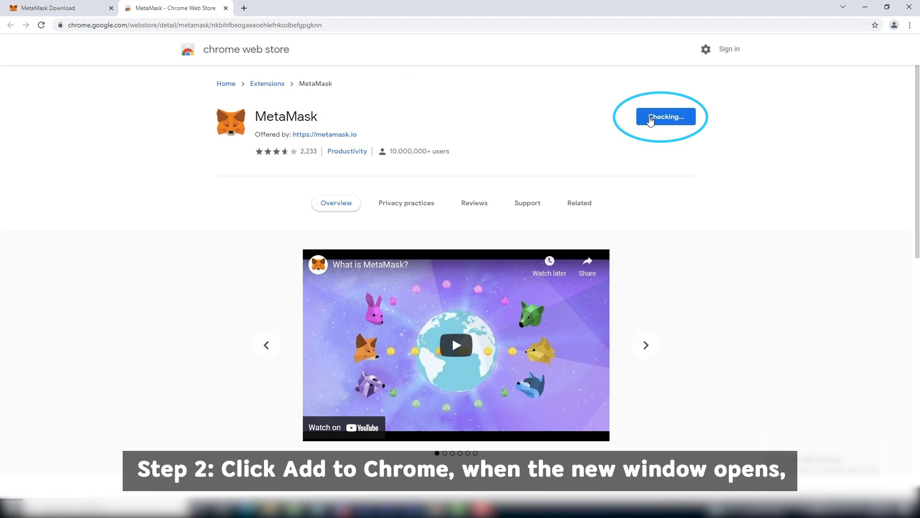
pyautogui.click(475, 131)
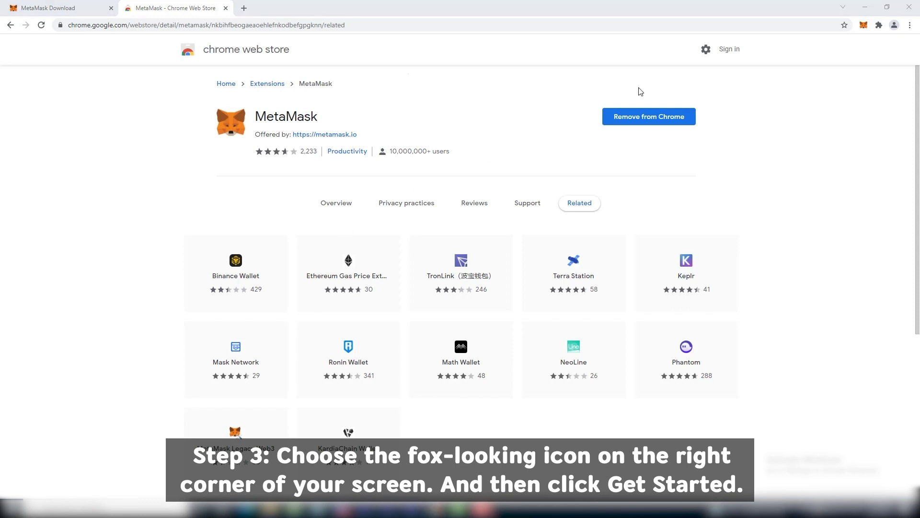
# Launch the newly installed MetaMask extension, start onboarding, and choose Create a Wallet
pyautogui.click(864, 25)
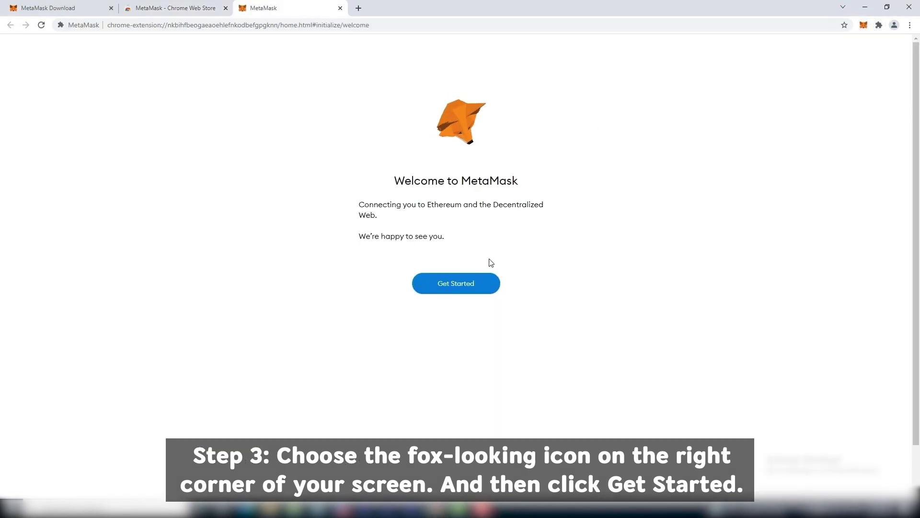
pyautogui.click(455, 284)
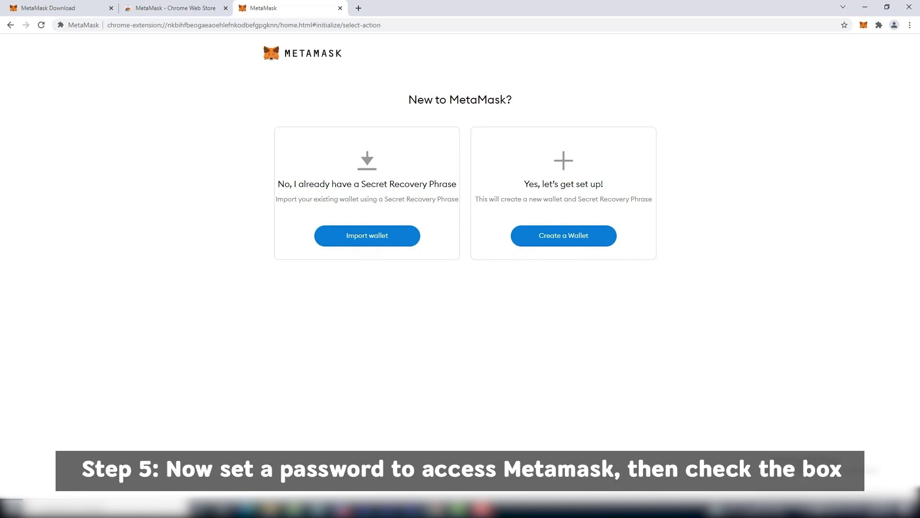
pyautogui.click(562, 237)
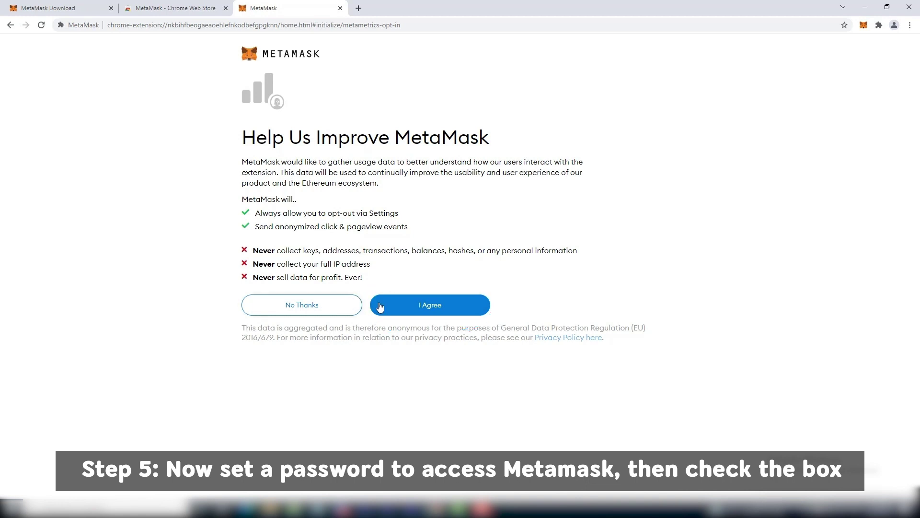
# Agree to share usage data, enter and confirm the wallet password, and accept the Terms of Use
pyautogui.click(397, 308)
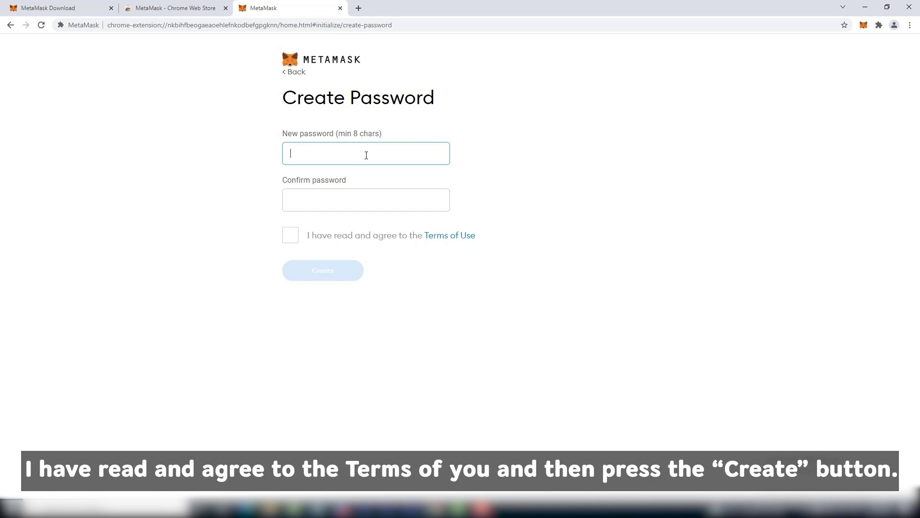
pyautogui.write('password')
pyautogui.press('Tab')
pyautogui.write('password')
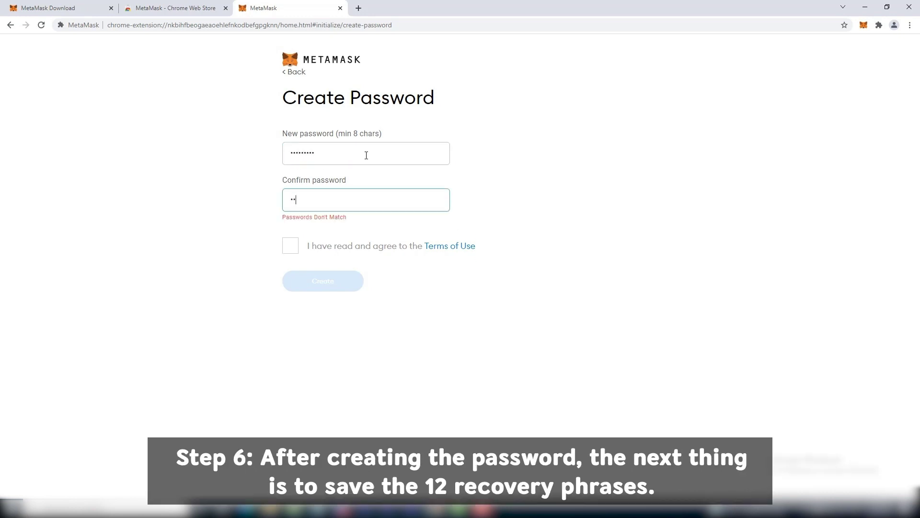
pyautogui.click(290, 235)
pyautogui.click(323, 270)
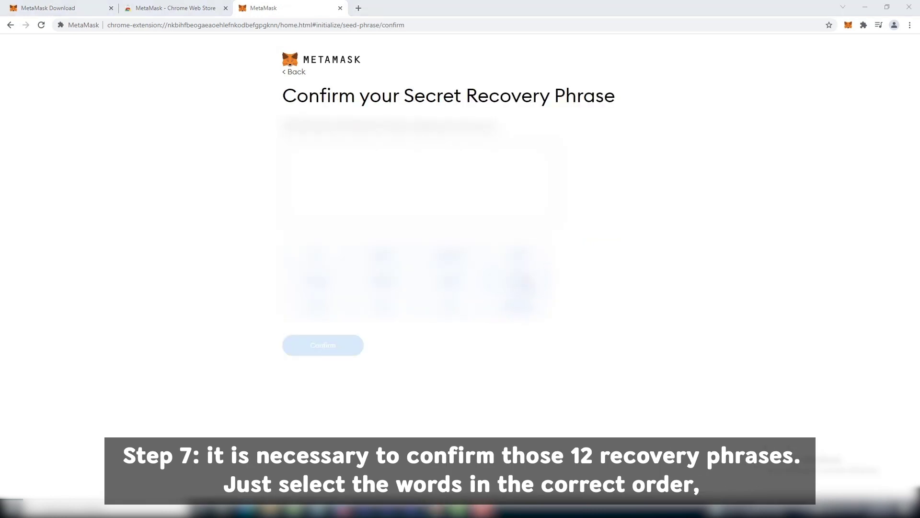
# Select the Secret Recovery Phrase words one by one in their correct order
pyautogui.click(518, 279)
pyautogui.click(383, 305)
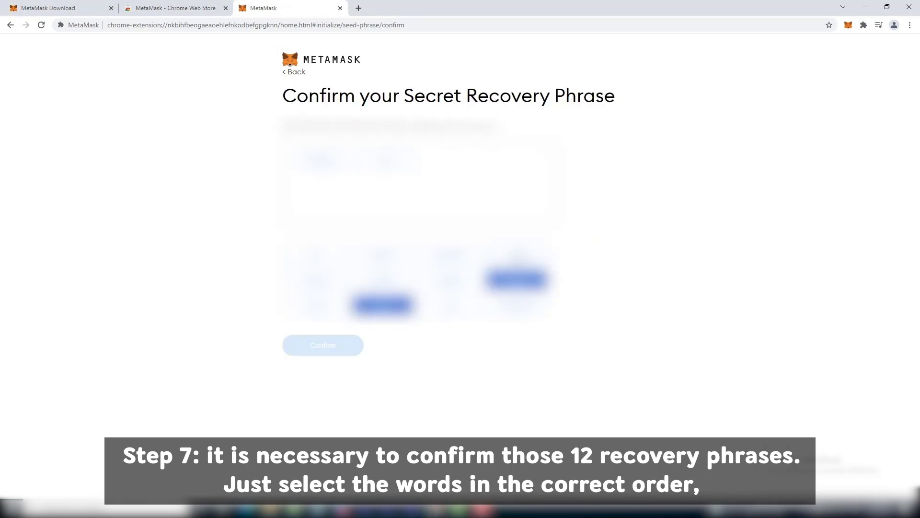
pyautogui.click(450, 279)
pyautogui.click(450, 305)
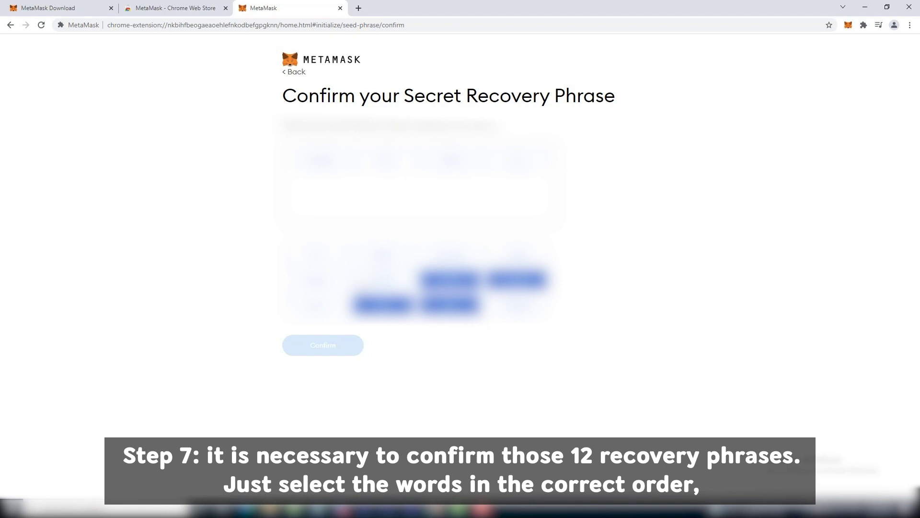
pyautogui.click(516, 305)
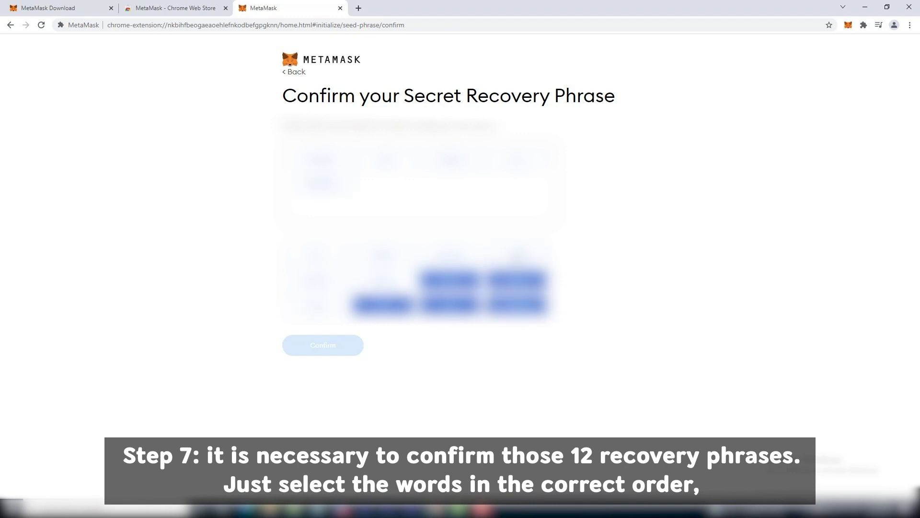
pyautogui.click(517, 255)
pyautogui.click(317, 305)
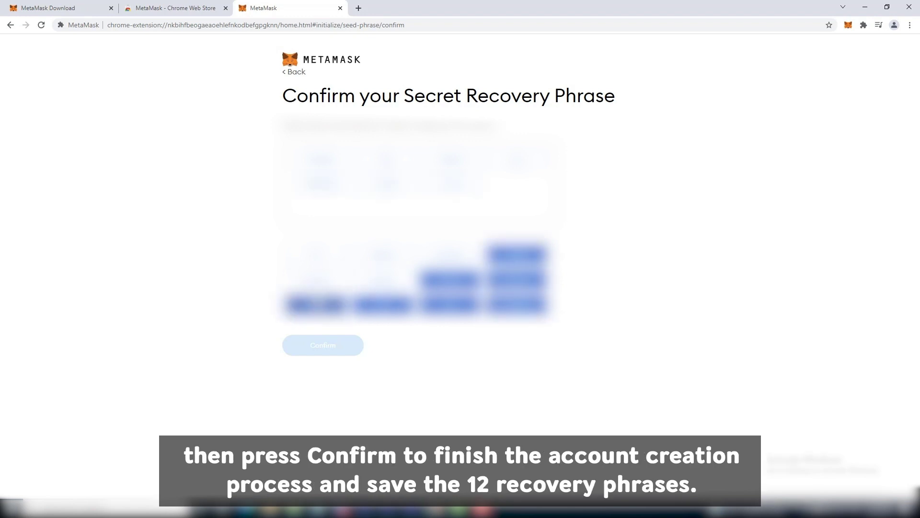
pyautogui.click(452, 256)
pyautogui.click(316, 255)
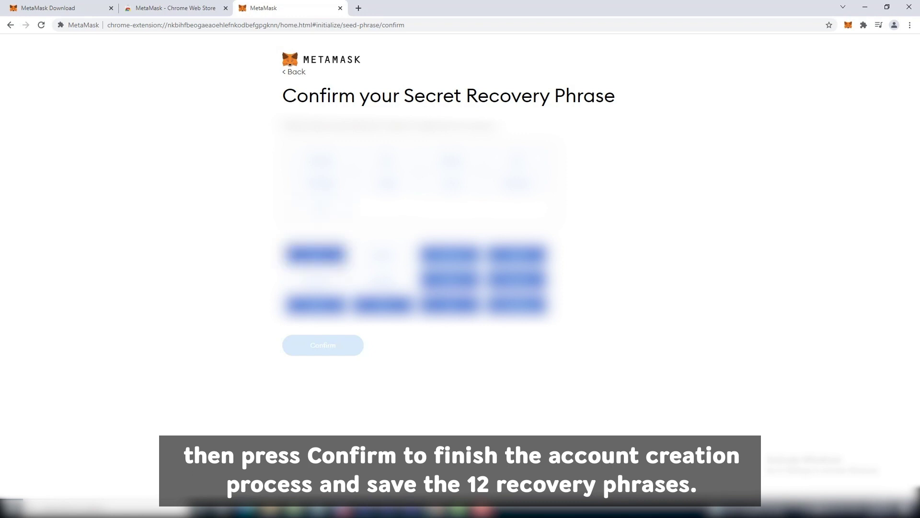
pyautogui.click(384, 255)
# Add the last recovery words, confirm the phrase, finish setup, and dismiss the What's new notice
pyautogui.click(384, 279)
pyautogui.click(317, 279)
pyautogui.click(331, 347)
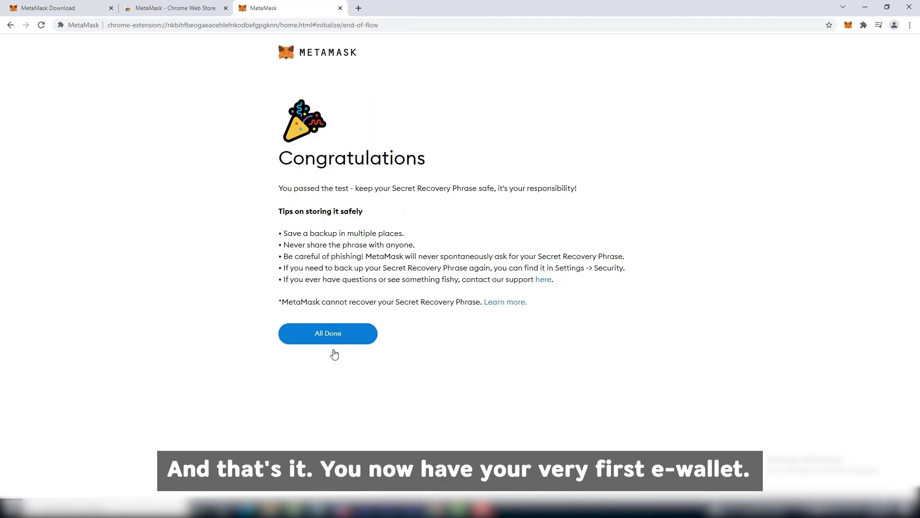
pyautogui.click(331, 335)
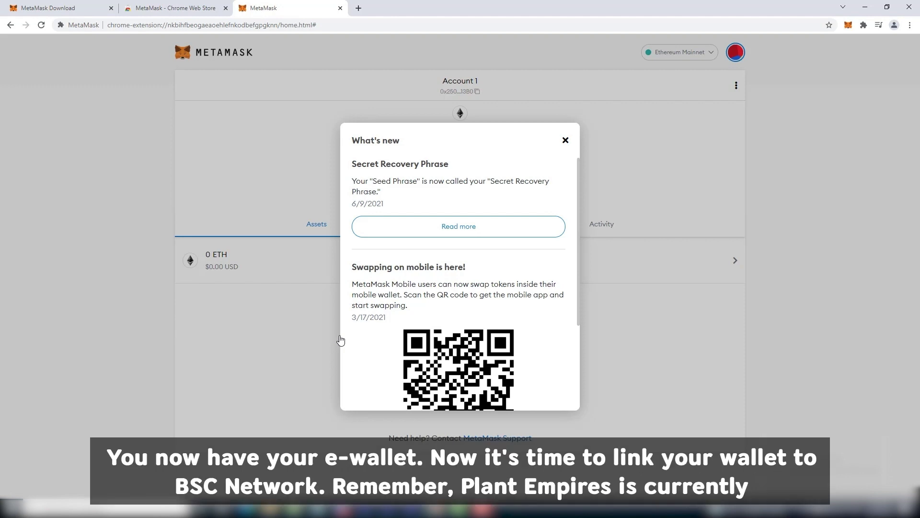
pyautogui.scroll(-3, 466, 262)
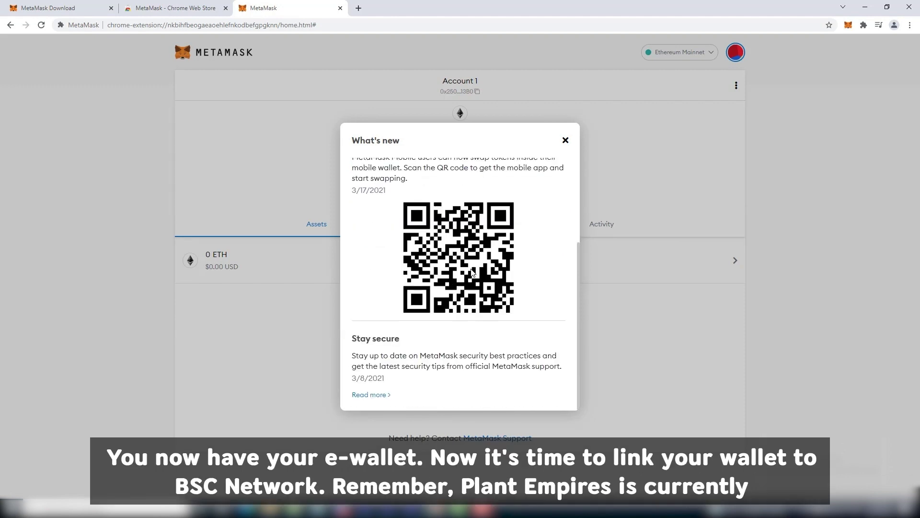
pyautogui.scroll(3, 471, 273)
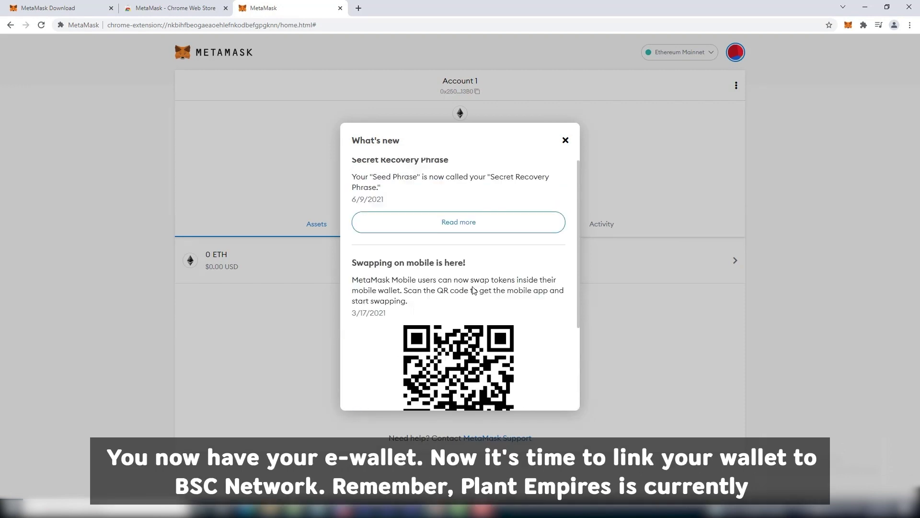
pyautogui.click(565, 141)
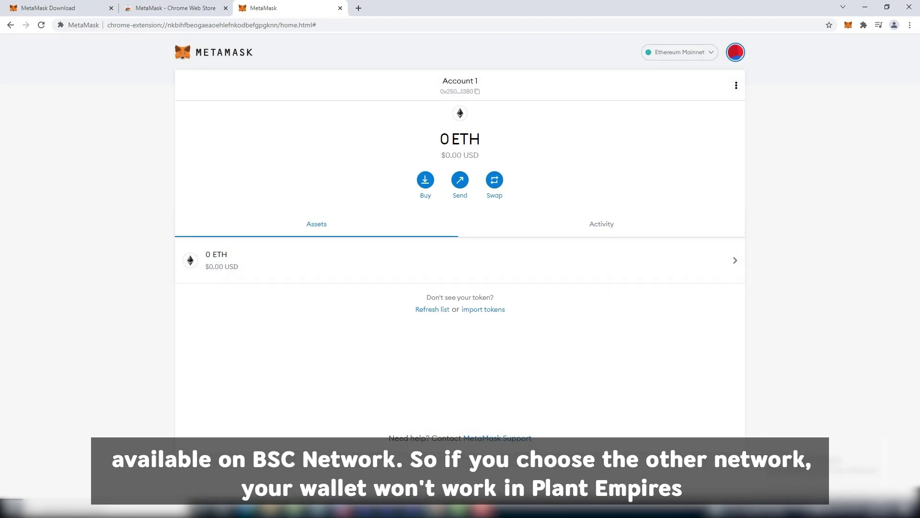
# From the MetaMask popup, go through the account menu to Settings and its Networks page
pyautogui.click(849, 25)
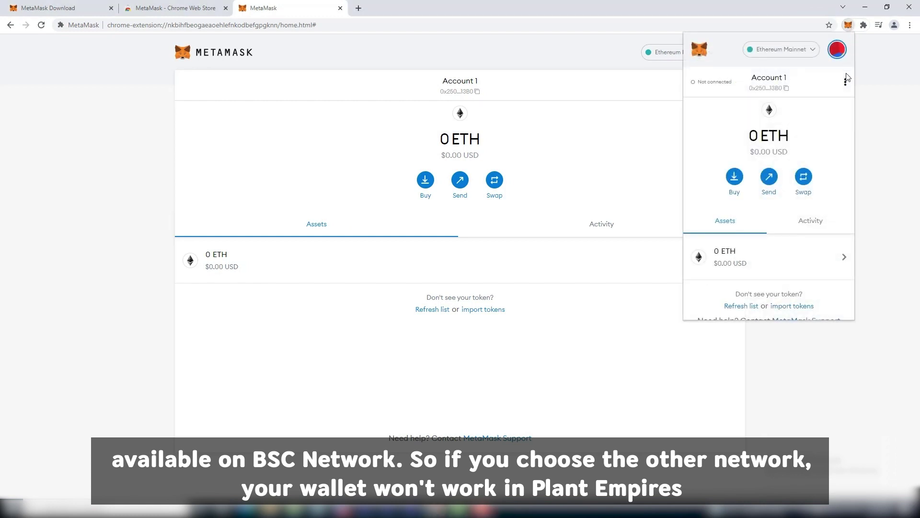
pyautogui.click(836, 49)
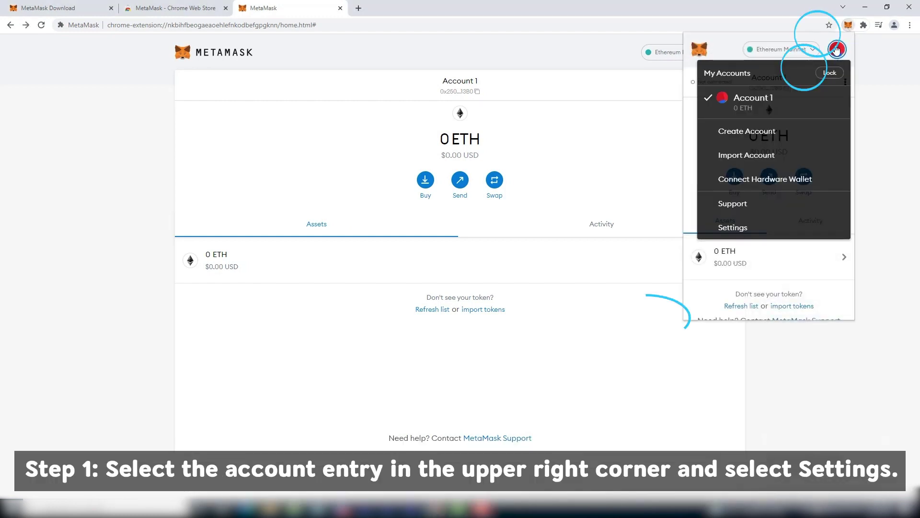
pyautogui.click(733, 228)
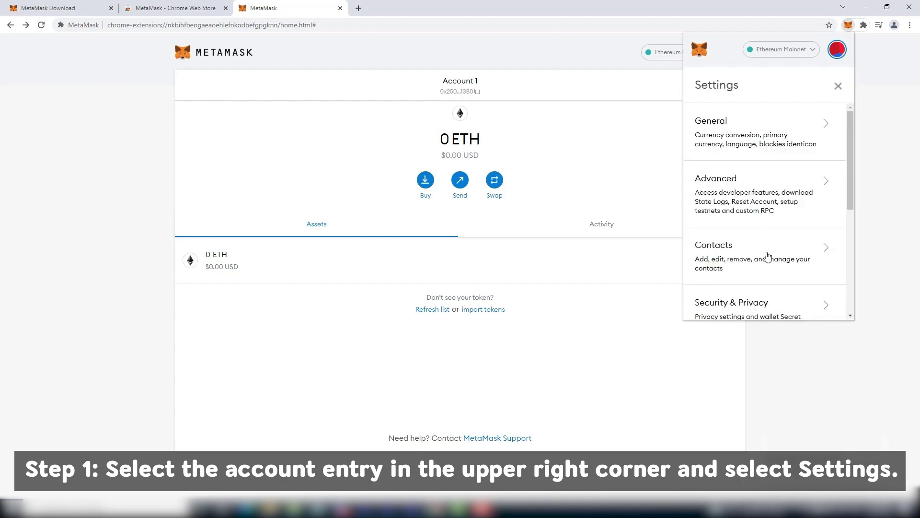
pyautogui.scroll(-2, 768, 216)
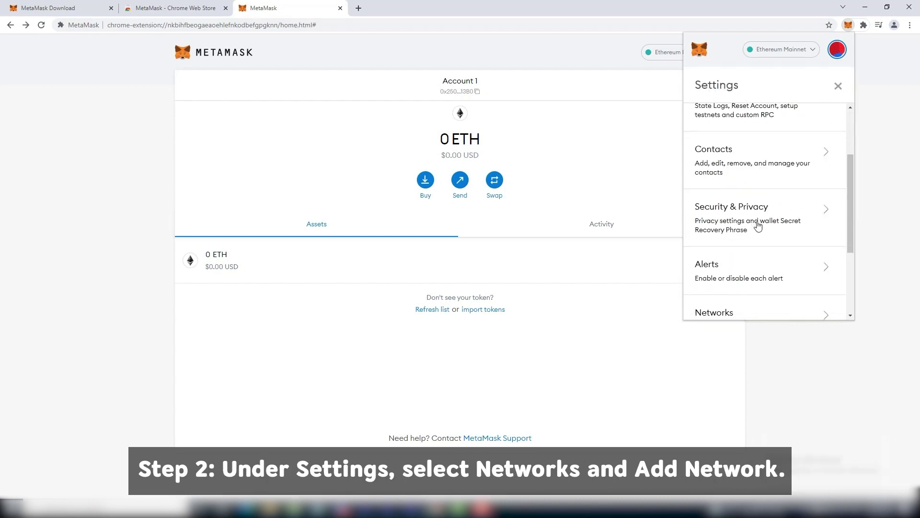
pyautogui.scroll(-1, 758, 226)
pyautogui.click(755, 271)
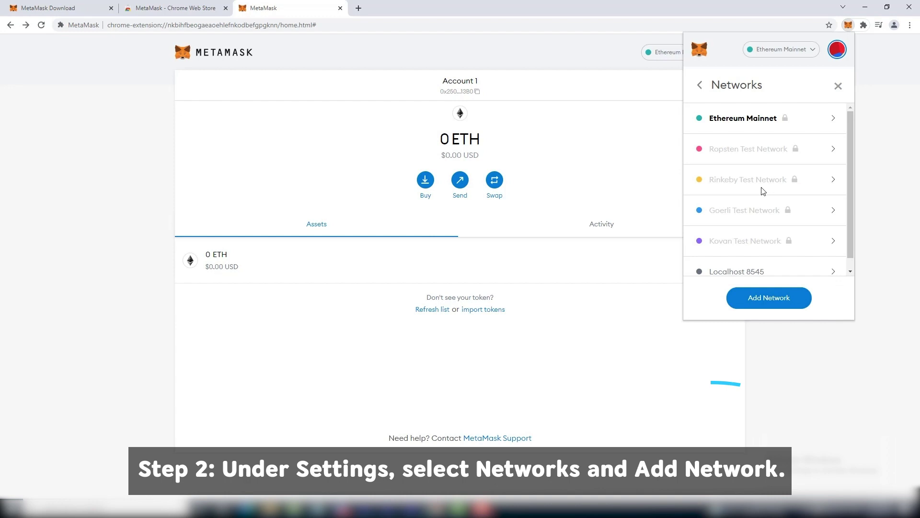
# Add and save Binance Smart Chain (chain ID 56, symbol BNB), then dismiss the swap announcement
pyautogui.click(769, 298)
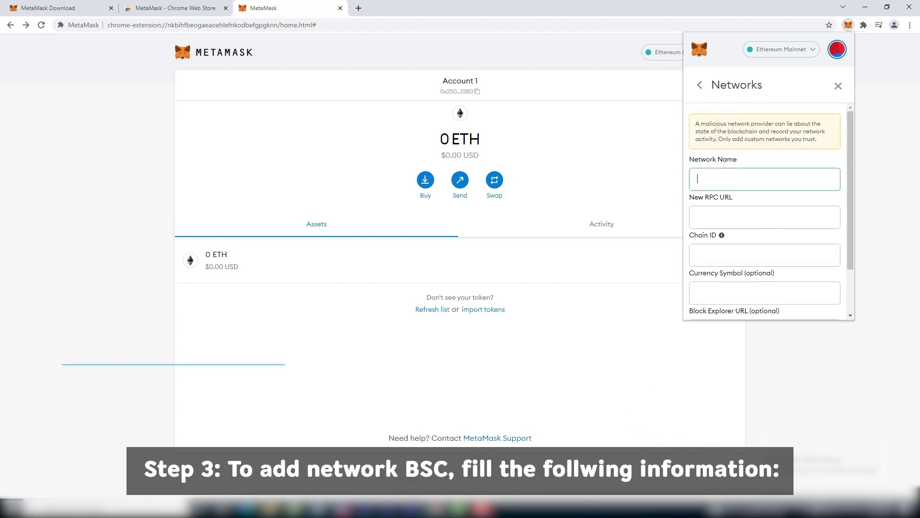
pyautogui.write('Binance Smart Chain')
pyautogui.press('Tab')
pyautogui.write('https://bsc-dataseed.binance.org/')
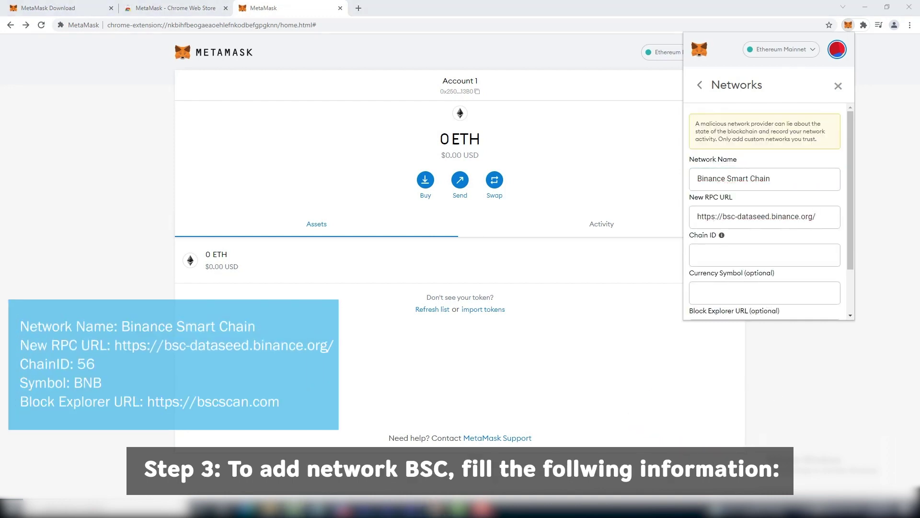
pyautogui.press('Tab')
pyautogui.write('56')
pyautogui.press('Tab')
pyautogui.write('BNB')
pyautogui.press('Tab')
pyautogui.write('https://bscscan.com')
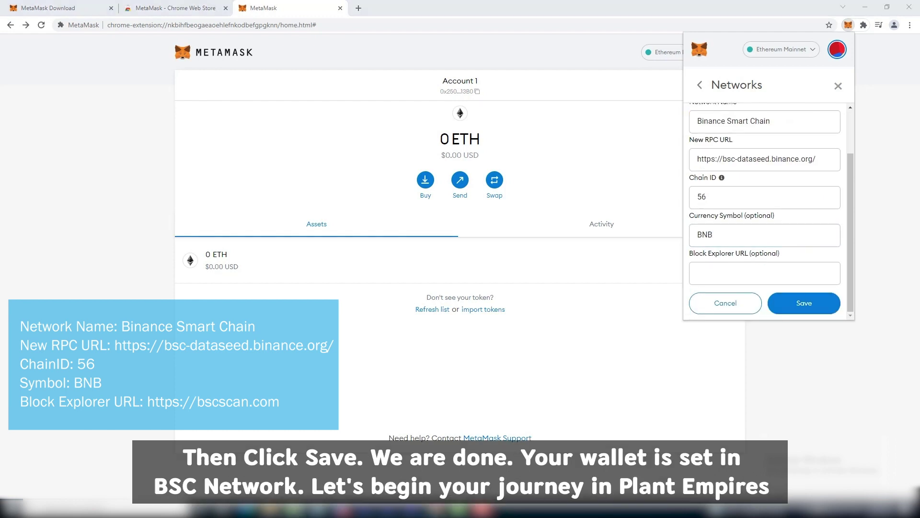
pyautogui.click(804, 303)
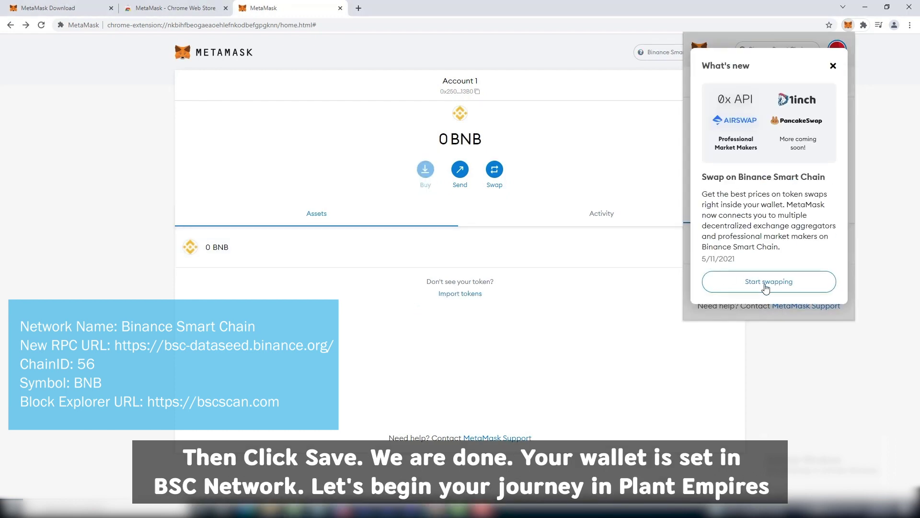
pyautogui.click(766, 288)
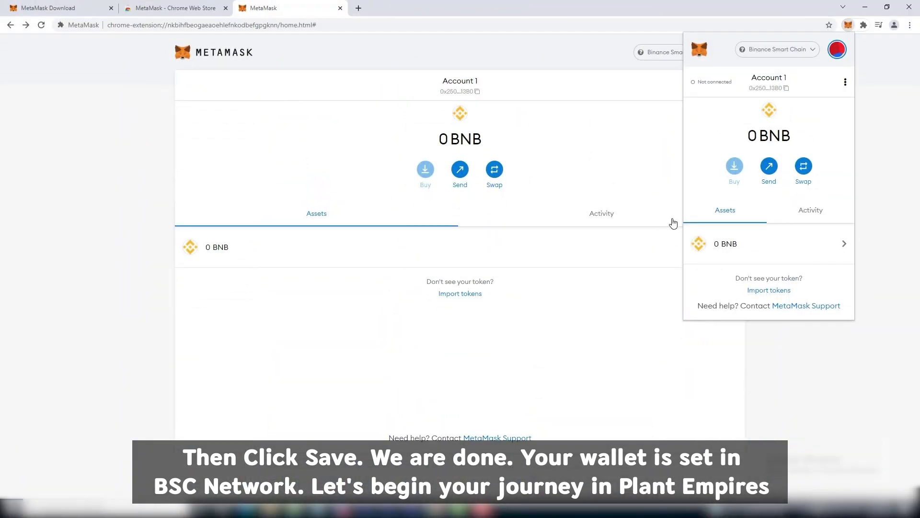